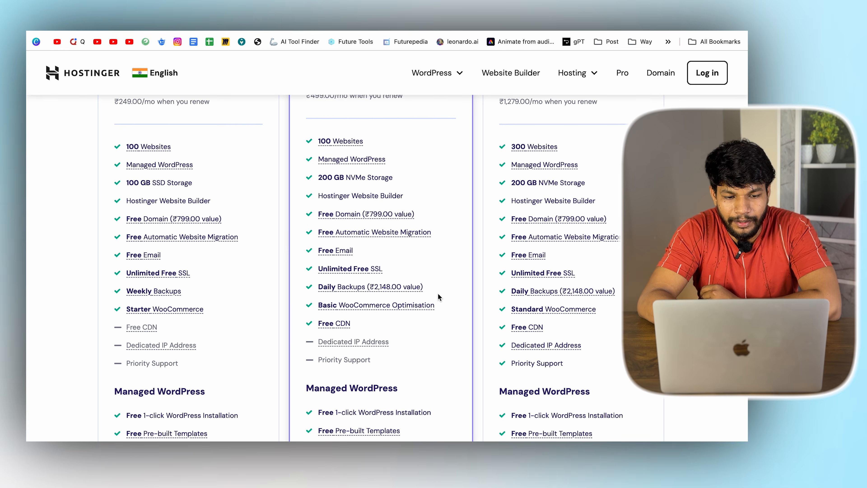
- Open the Slip-Ons collection on the Neeman's store and look through its product listings
mouse_move(348, 255)
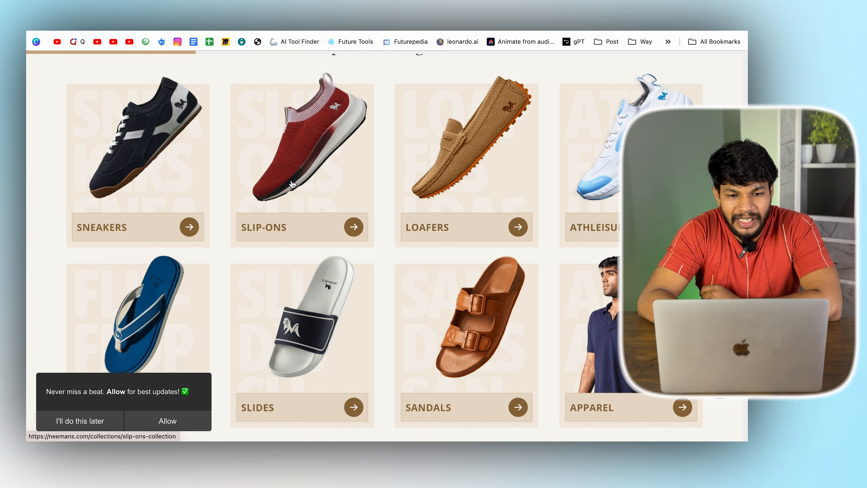
left_click(328, 218)
scroll(352, 228, "down", 2)
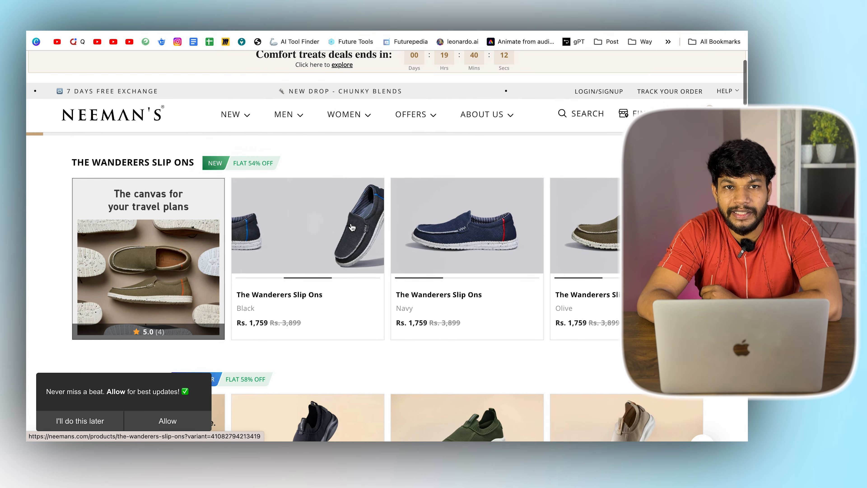
scroll(352, 228, "up", 2)
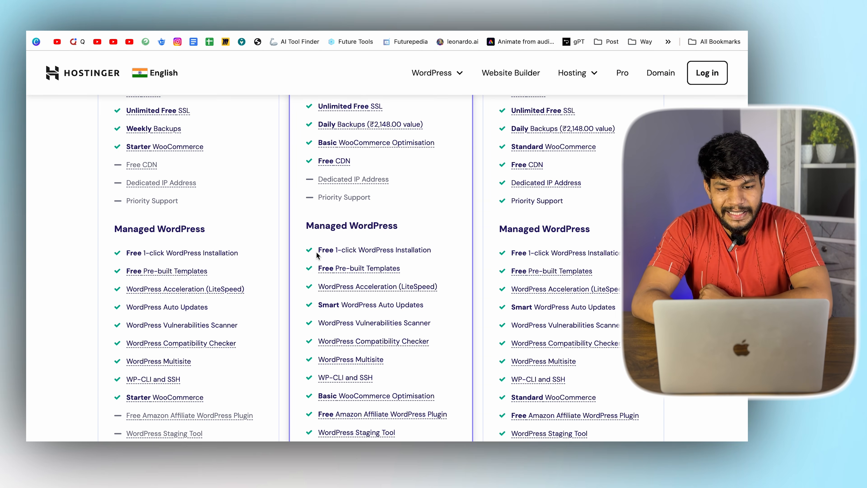
- Examine the features and prices of the Premium, Business and Cloud Startup hosting plans on the Hostinger page
scroll(318, 253, "down", 5)
scroll(318, 254, "down", 2)
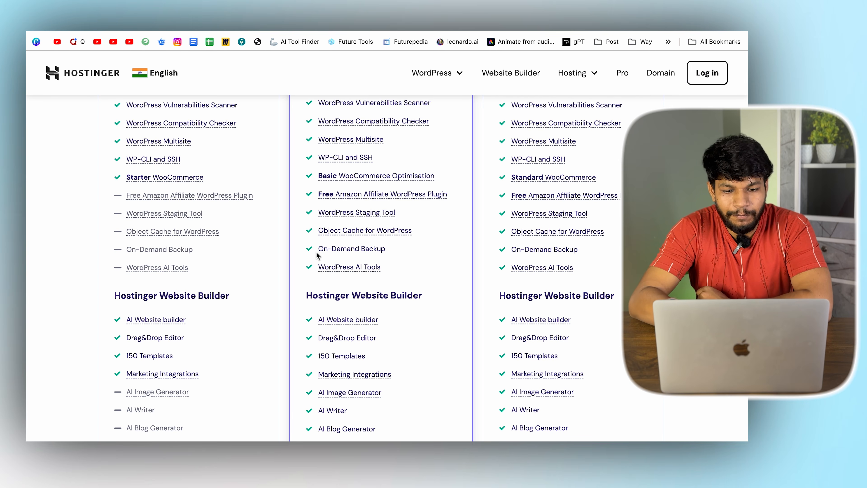
scroll(317, 254, "down", 2)
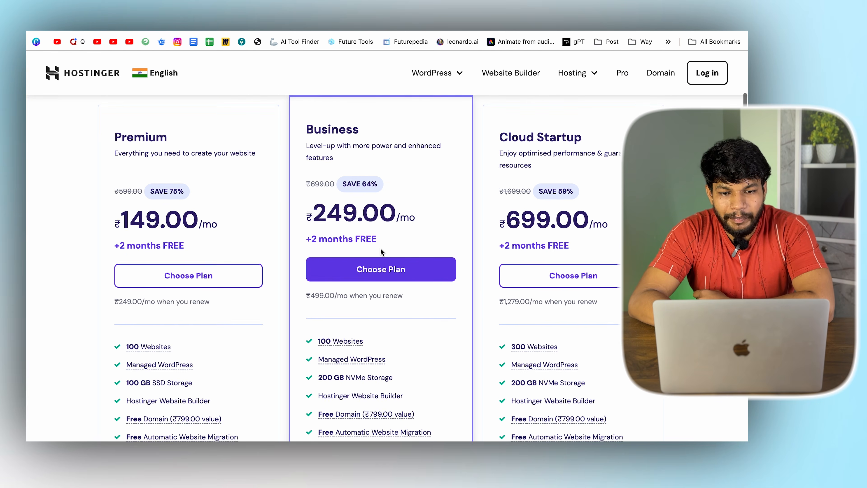
scroll(381, 252, "up", 1)
left_click_drag(309, 156, 348, 156)
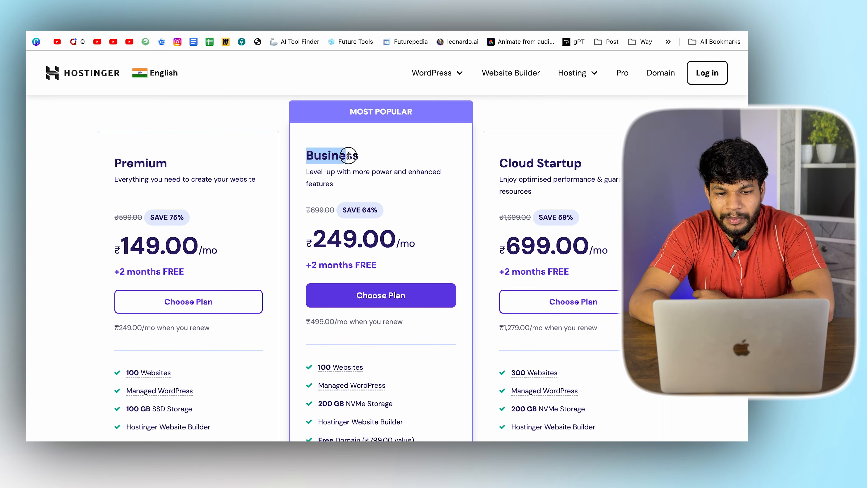
- Choose the Business hosting plan and review its billing periods, payment methods and order total at checkout
left_click(387, 298)
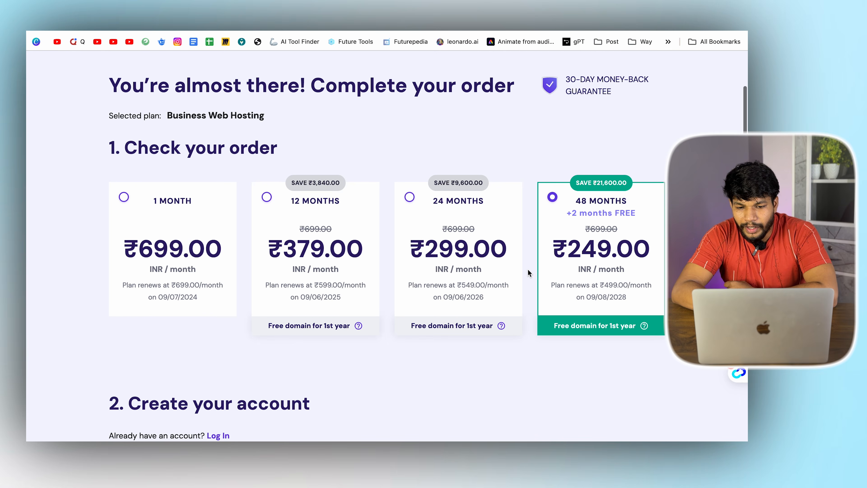
scroll(527, 270, "down", 2)
scroll(528, 269, "down", 1)
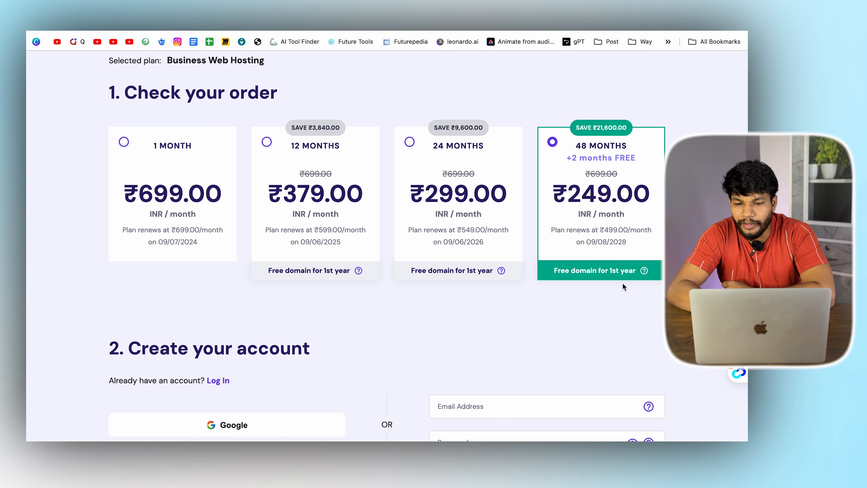
scroll(623, 287, "down", 10)
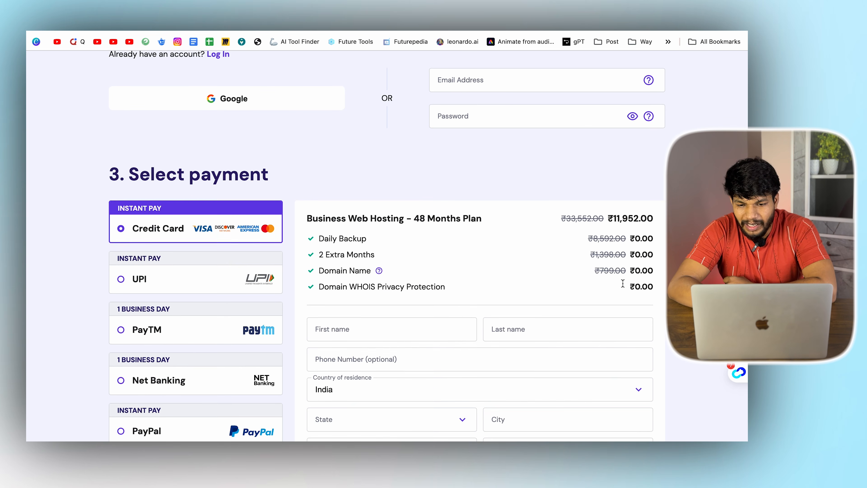
scroll(623, 284, "down", 7)
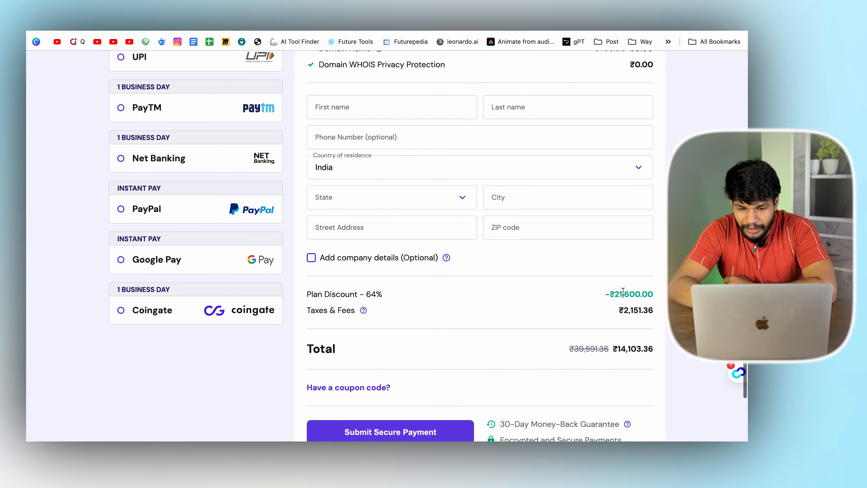
scroll(623, 292, "down", 2)
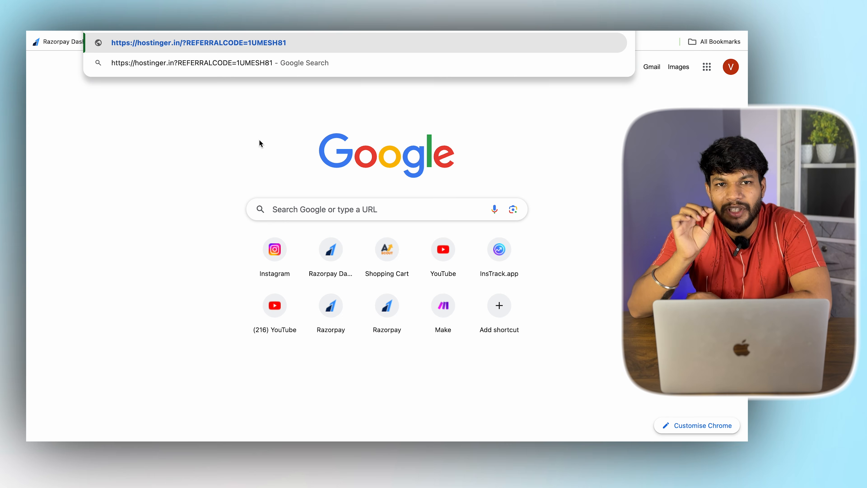
- Load the Hostinger referral link and compare the Single, Premium and Business hosting plans
key("Return")
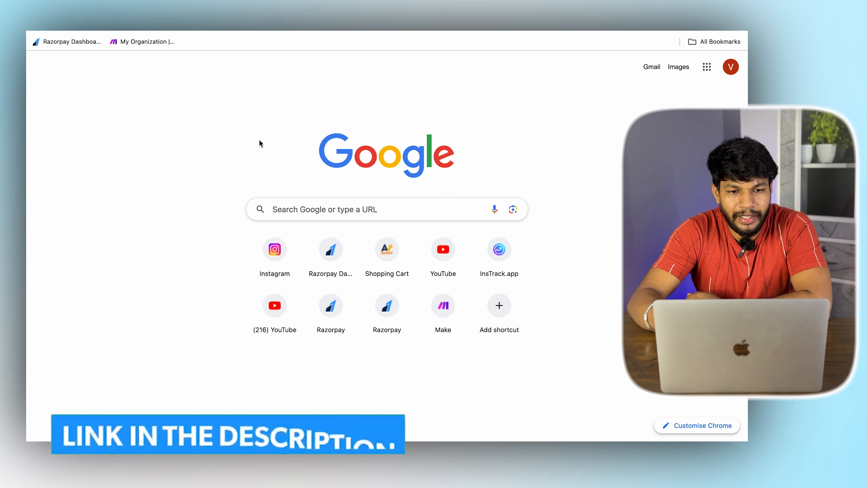
scroll(259, 140, "down", 10)
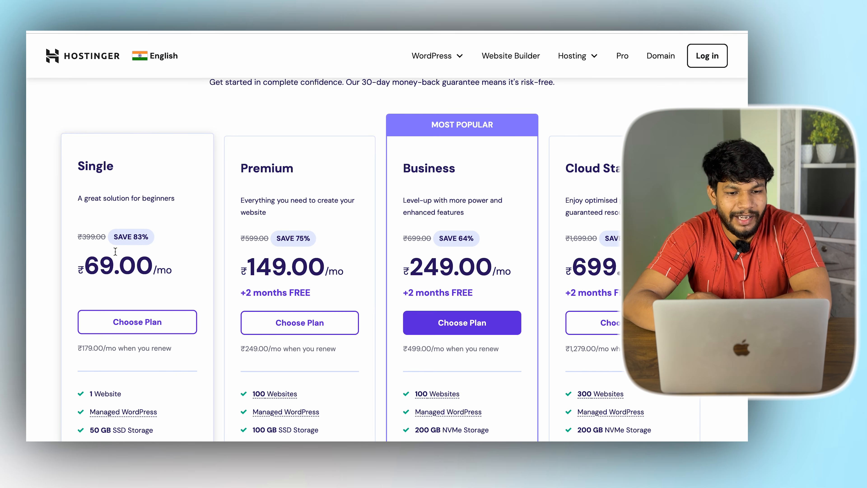
scroll(130, 240, "down", 5)
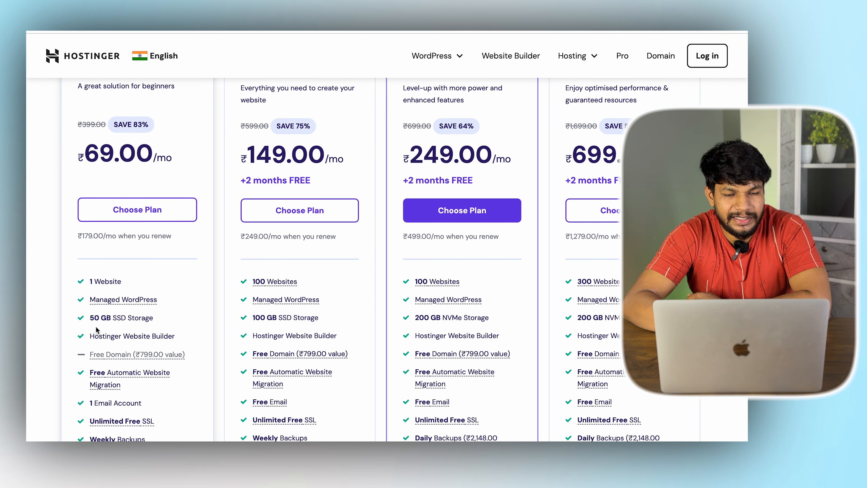
scroll(107, 329, "down", 1)
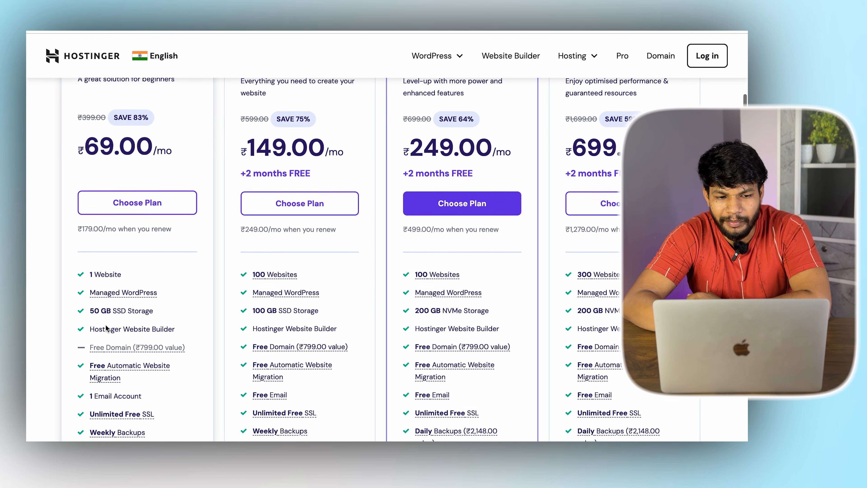
scroll(108, 329, "up", 1)
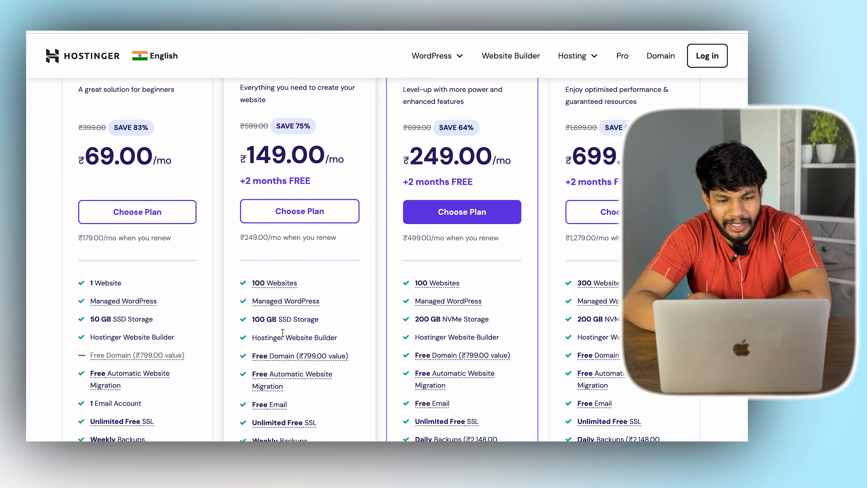
scroll(417, 332, "up", 3)
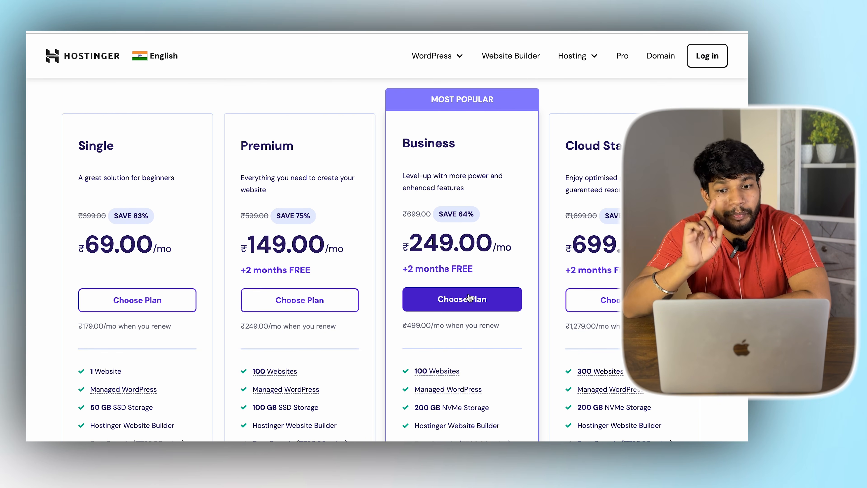
- Choose the Business plan and review the 48-month order with its referral discount at checkout
left_click(472, 299)
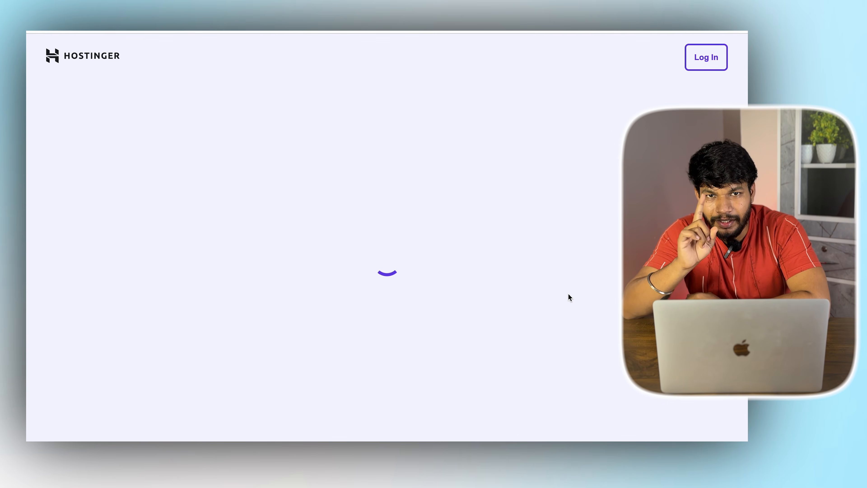
scroll(569, 295, "down", 1)
scroll(569, 298, "down", 5)
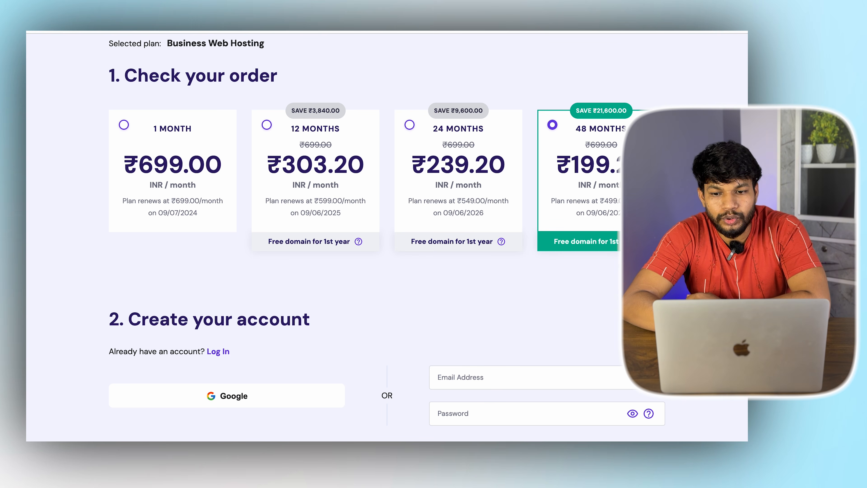
scroll(569, 297, "down", 20)
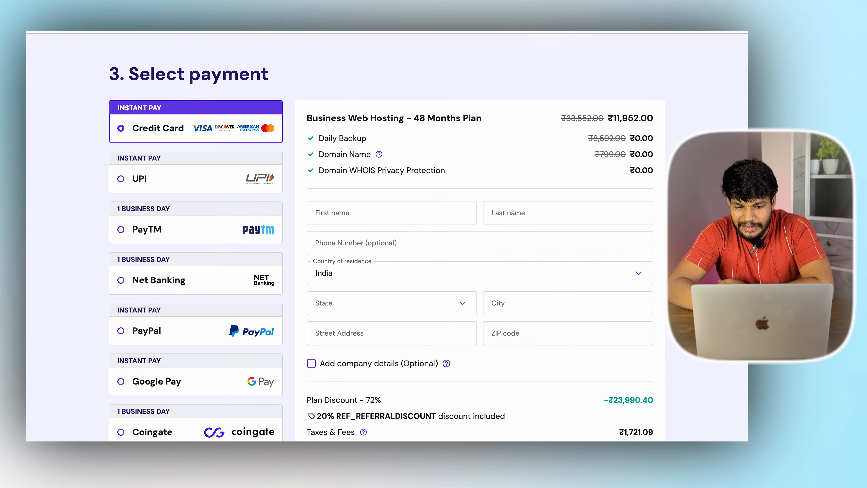
scroll(569, 298, "down", 3)
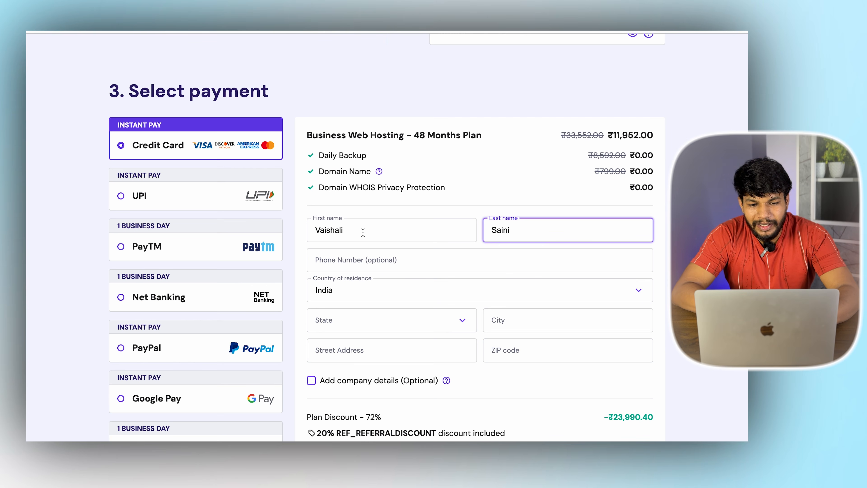
- Complete the billing details with the customer's state, city, street address and ZIP code, leaving the phone number empty
scroll(363, 232, "down", 1)
scroll(523, 234, "down", 1)
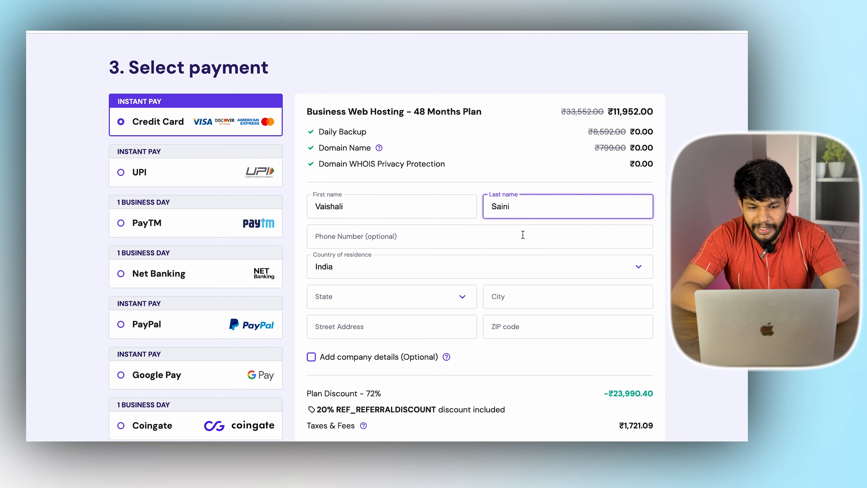
left_click(496, 232)
scroll(444, 232, "down", 1)
left_click(387, 267)
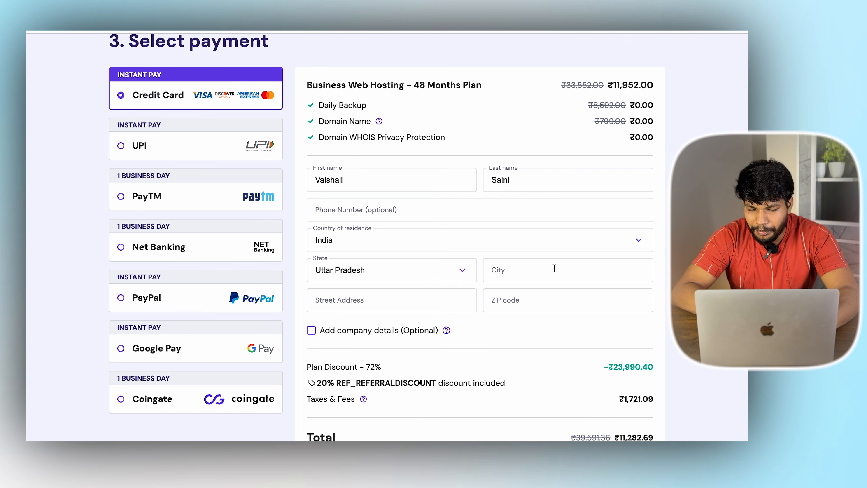
left_click(554, 269)
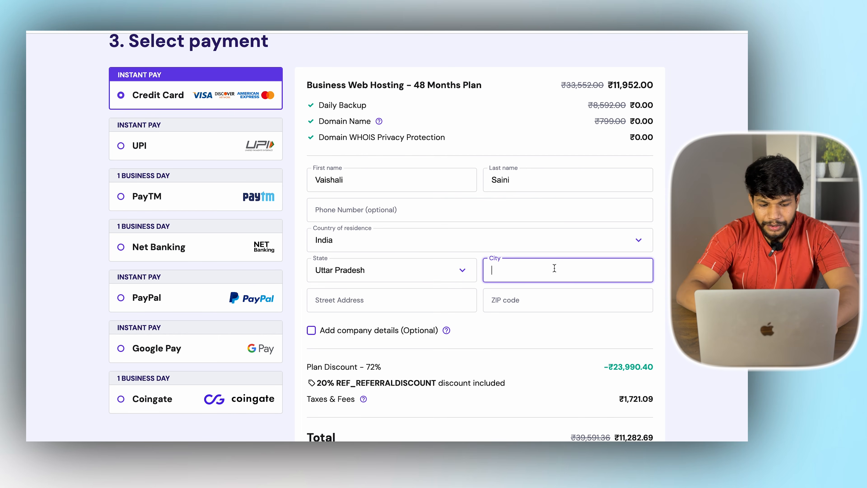
type("ar")
scroll(480, 239, "down", 2)
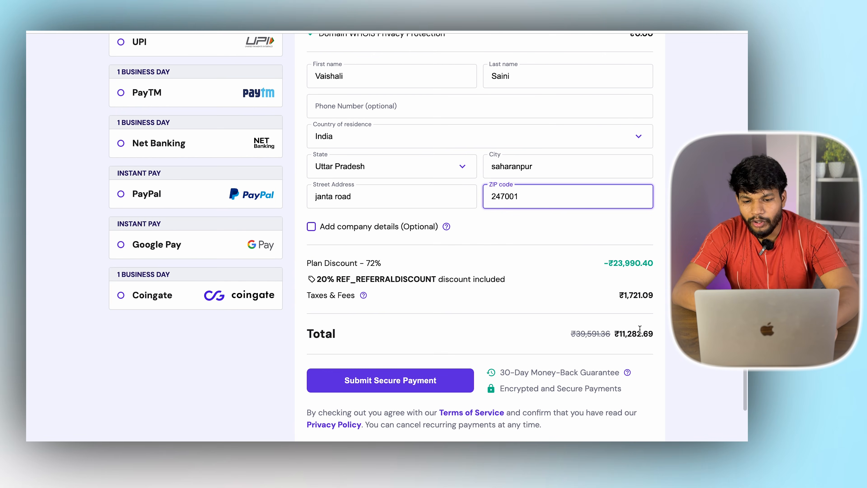
left_click(620, 337)
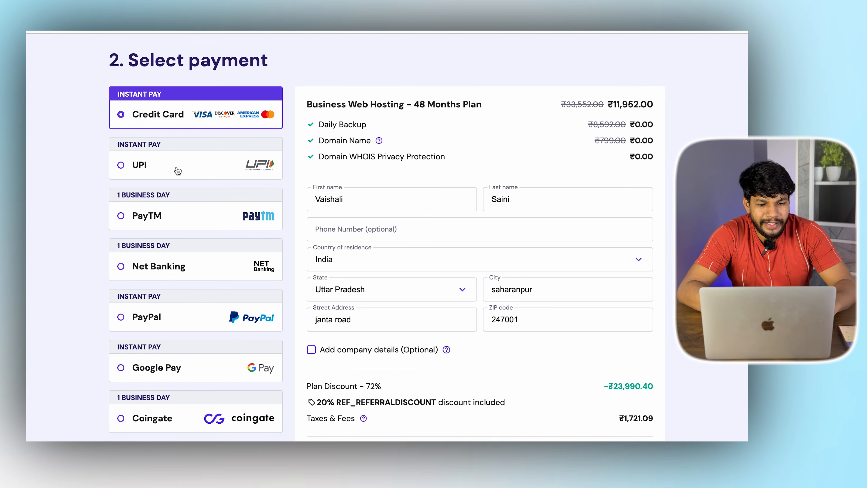
- Submit the order for secure payment by credit card and save the account's login in the browser's password manager
scroll(191, 257, "down", 2)
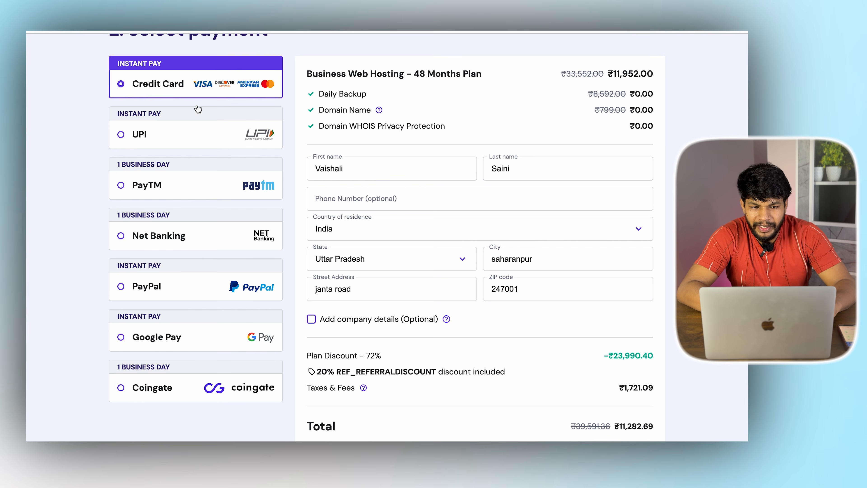
scroll(449, 151, "down", 5)
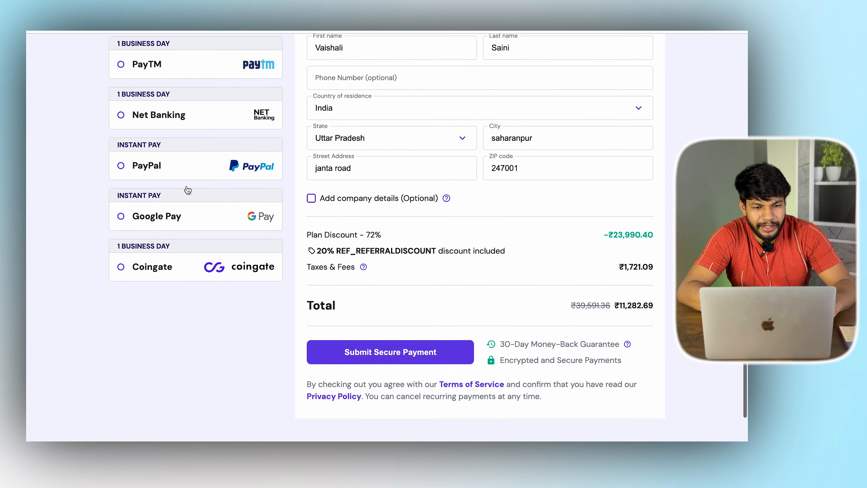
scroll(188, 190, "up", 3)
scroll(381, 209, "down", 5)
left_click(415, 298)
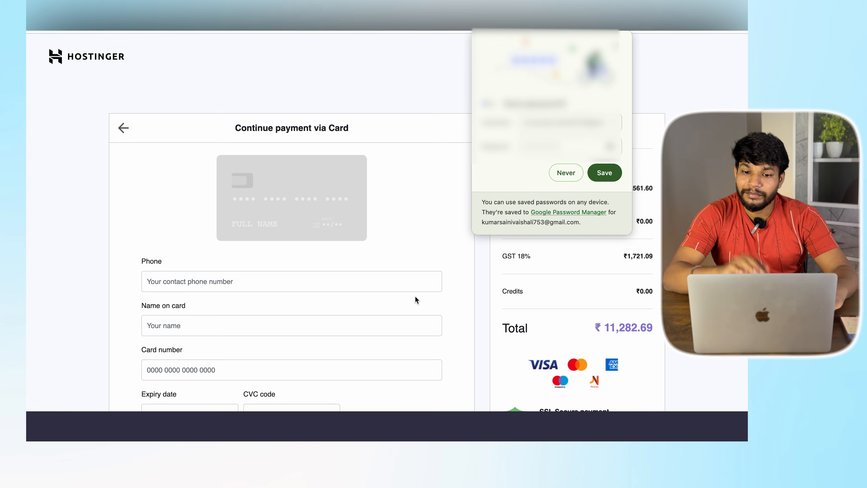
left_click(600, 172)
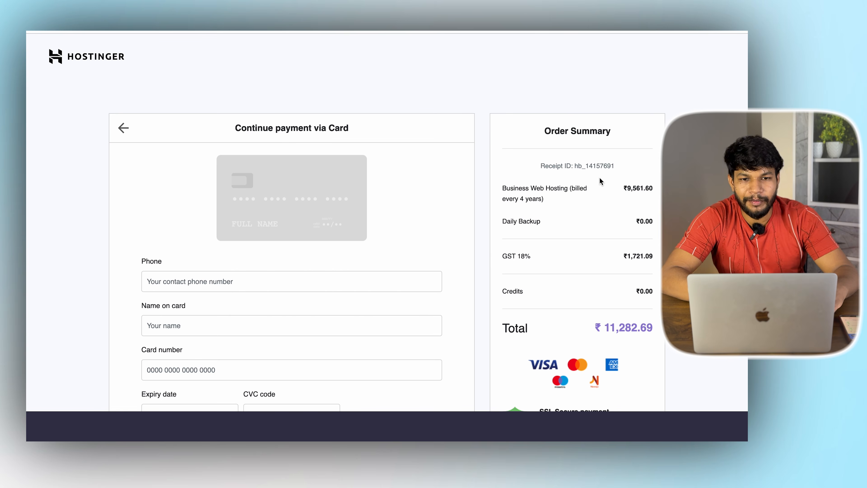
- Fill in the contact phone, cardholder name, card number, expiry date and CVC, and pay for the order
scroll(517, 192, "down", 3)
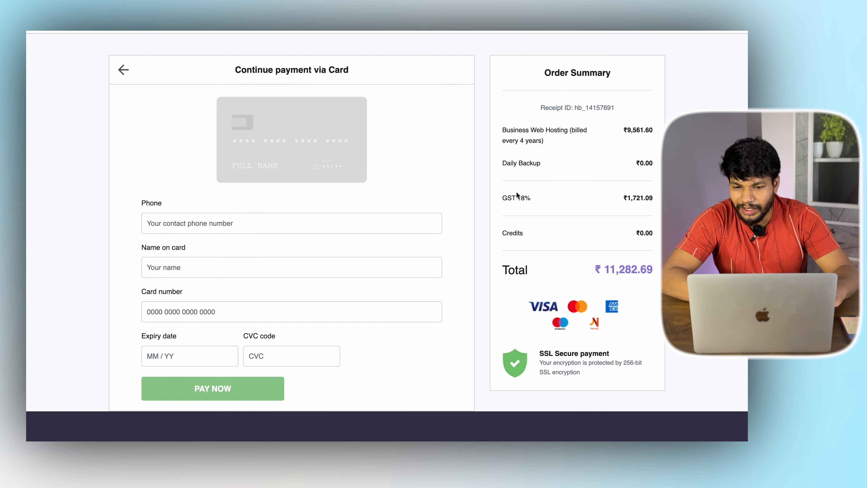
left_click(323, 216)
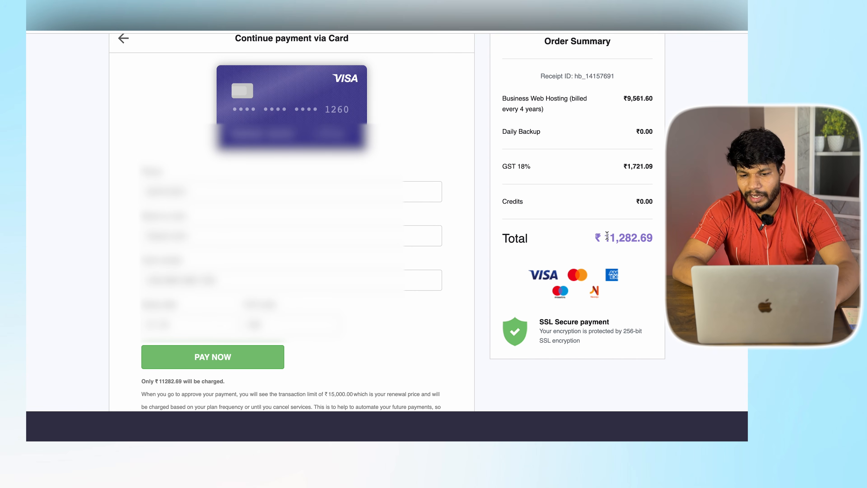
left_click(271, 355)
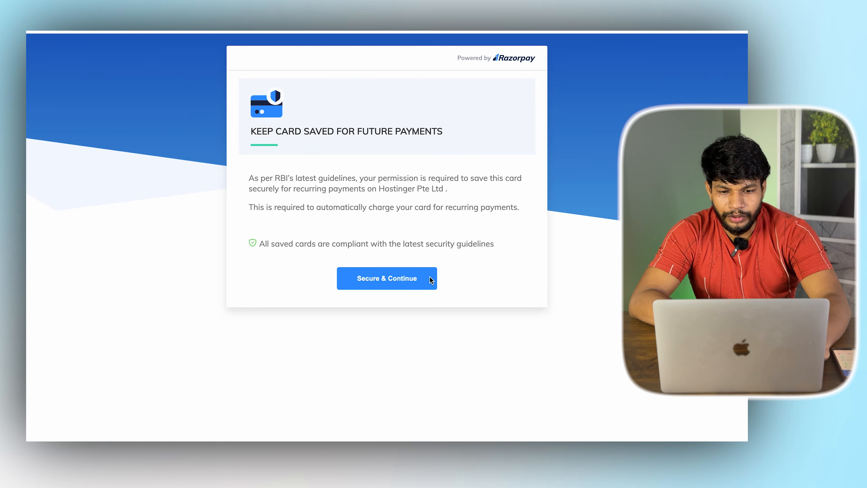
- Permit saving the card for recurring payments, enter the one-time password from the bank and submit it
left_click(431, 281)
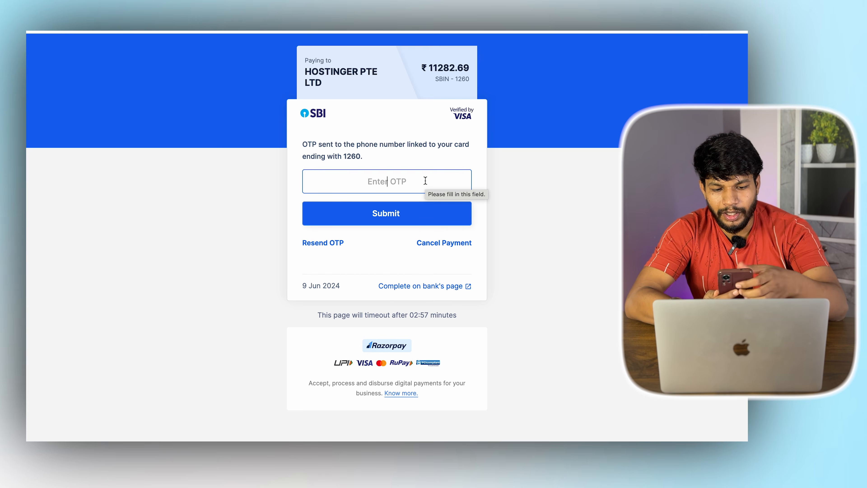
left_click(402, 228)
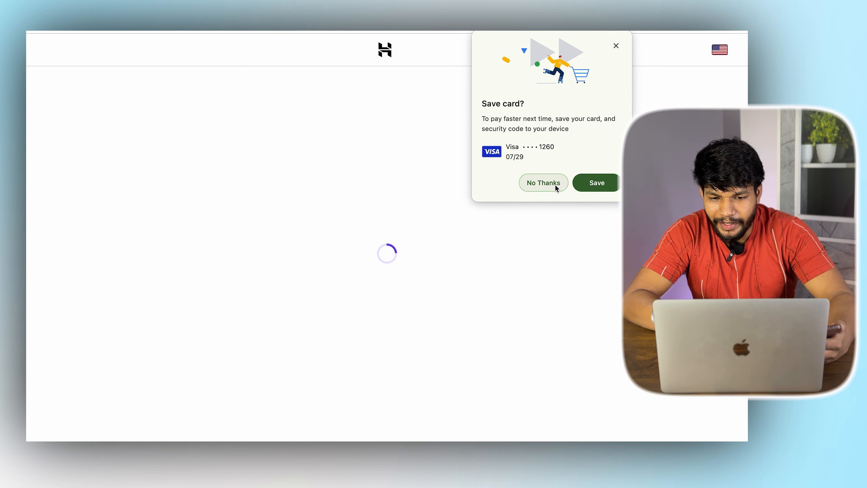
- Decline saving the card in the browser, skip the website setup questions and leave the onboarding
left_click(556, 186)
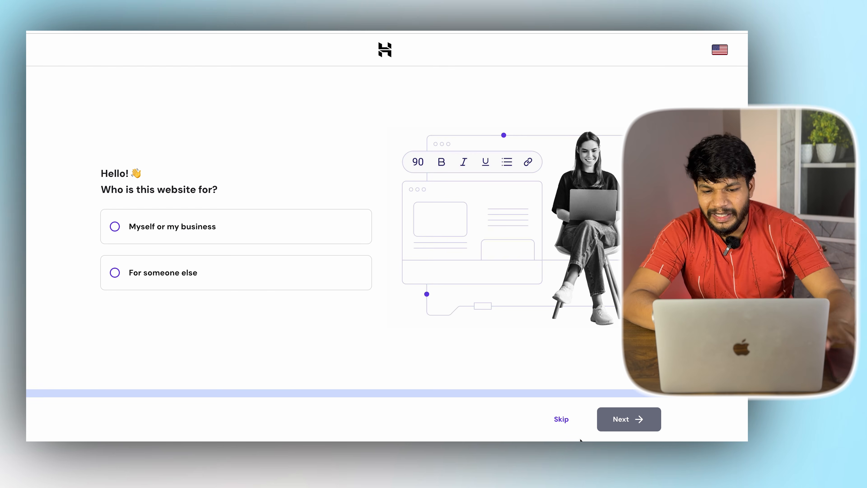
left_click(573, 422)
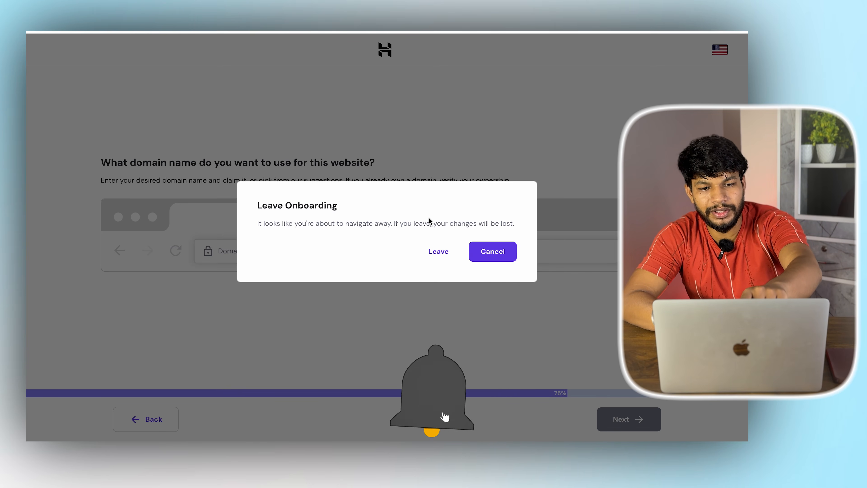
left_click(436, 252)
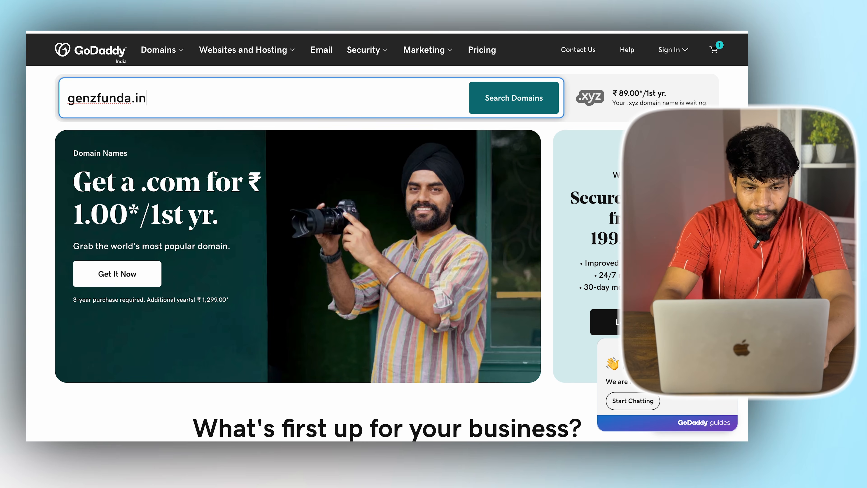
- Search GoDaddy for the domain genzfunda.in and choose the exact-match offer
key("Return")
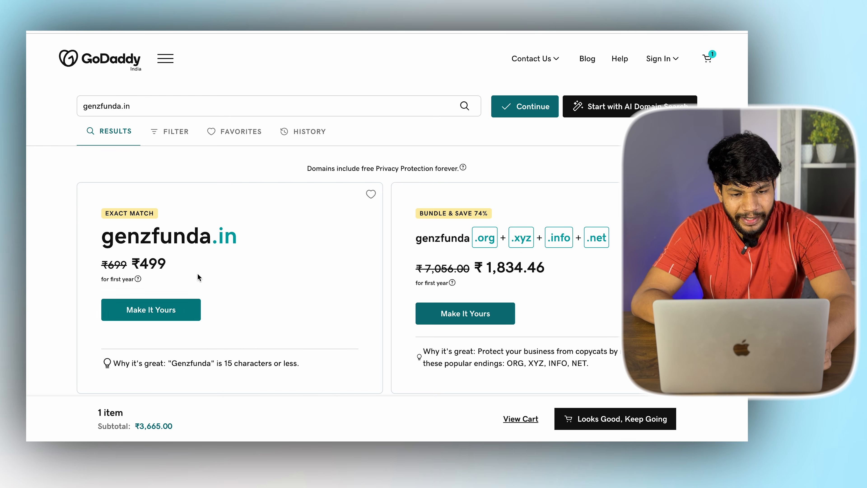
left_click(185, 310)
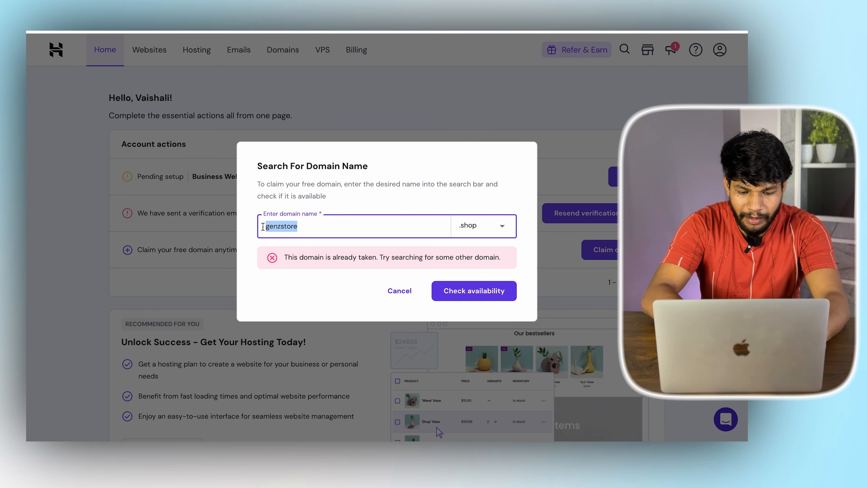
- In Hostinger's free domain search, enter genZfunda as the domain name with the .in extension
type("genfunda")
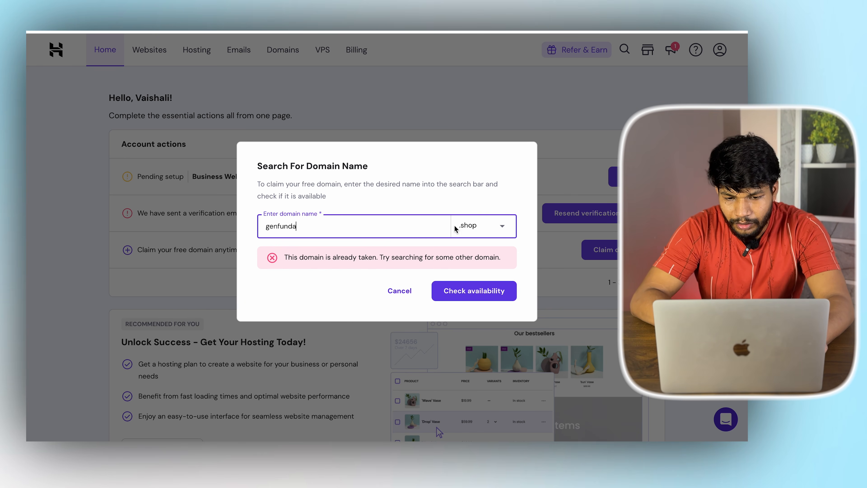
left_click(489, 230)
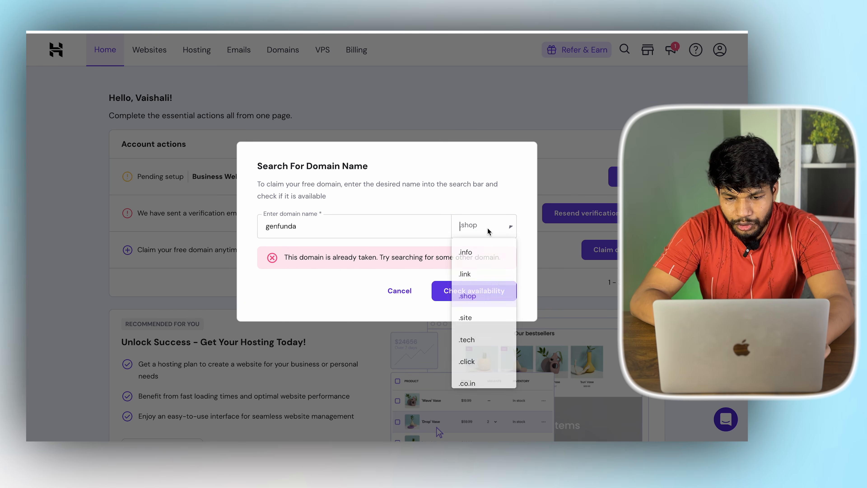
type(".in")
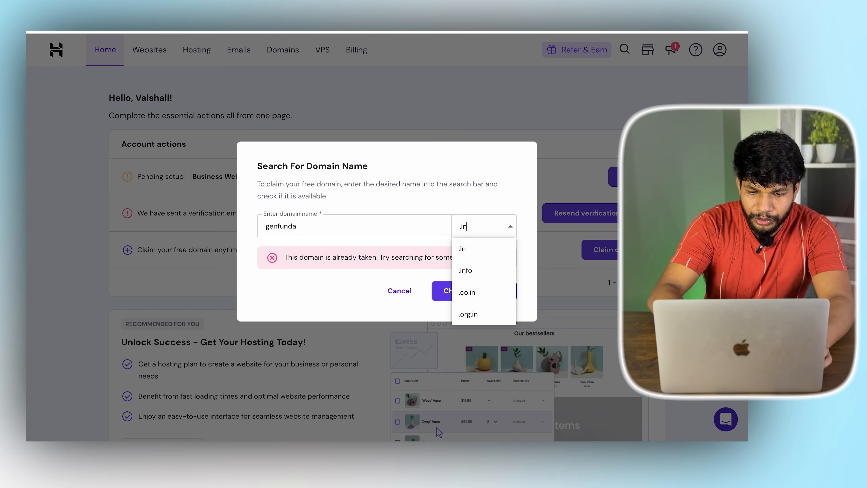
left_click(485, 246)
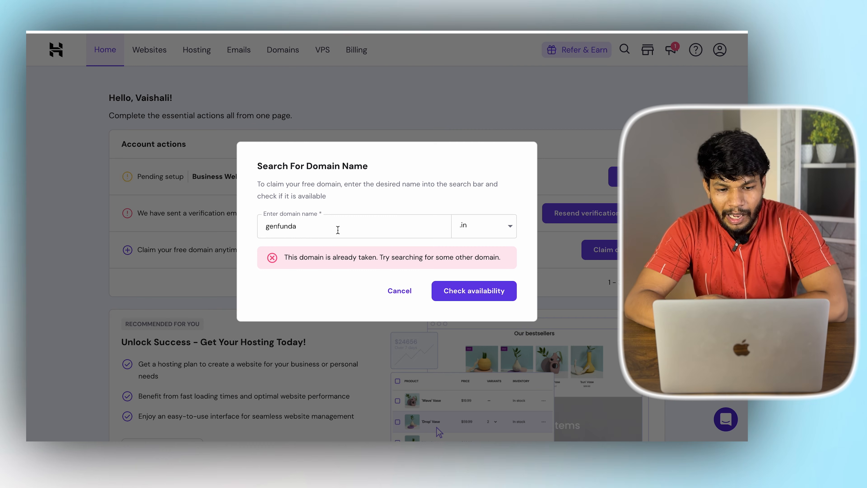
left_click(304, 228)
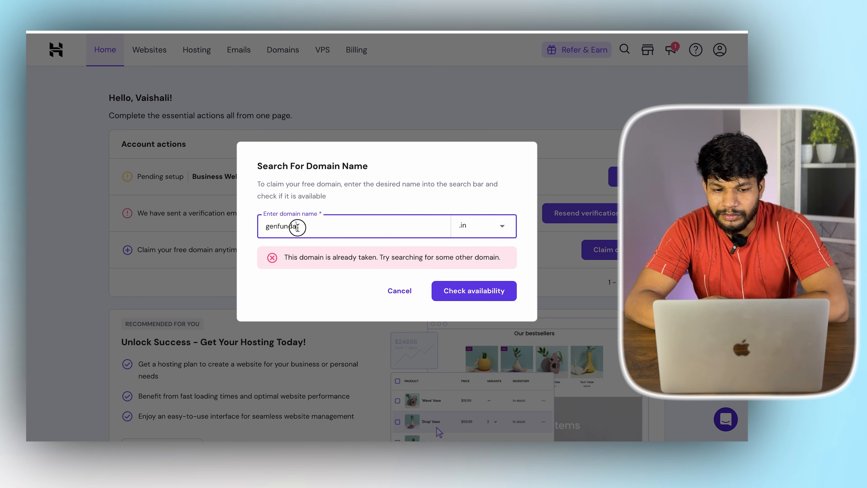
left_click(298, 226)
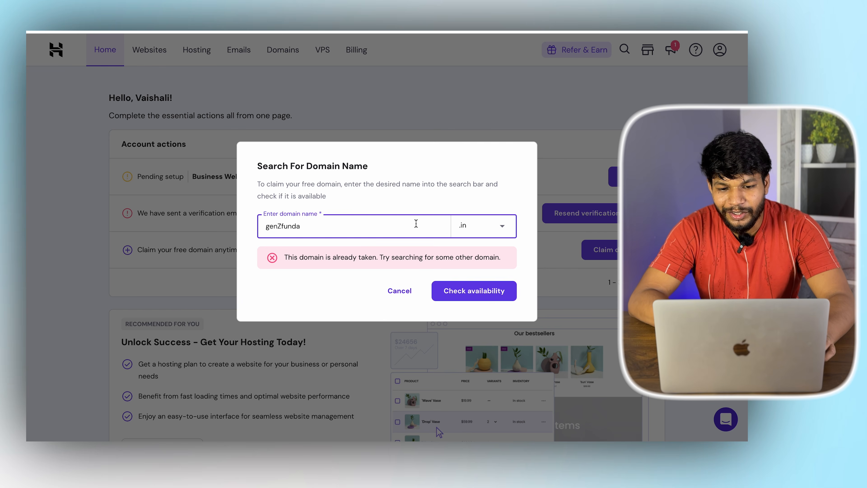
- Review the offered domain extensions and the genzfunda.com domain in the other Hostinger account, keeping .in selected
left_click(483, 233)
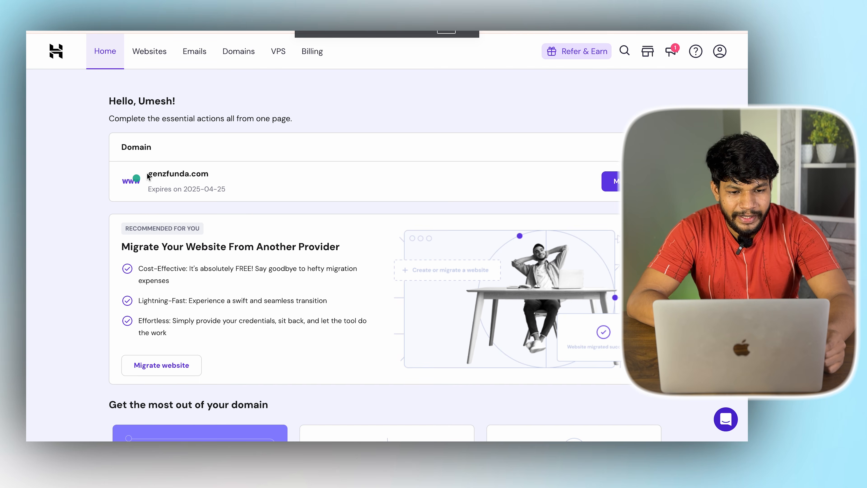
left_click_drag(147, 176, 187, 191)
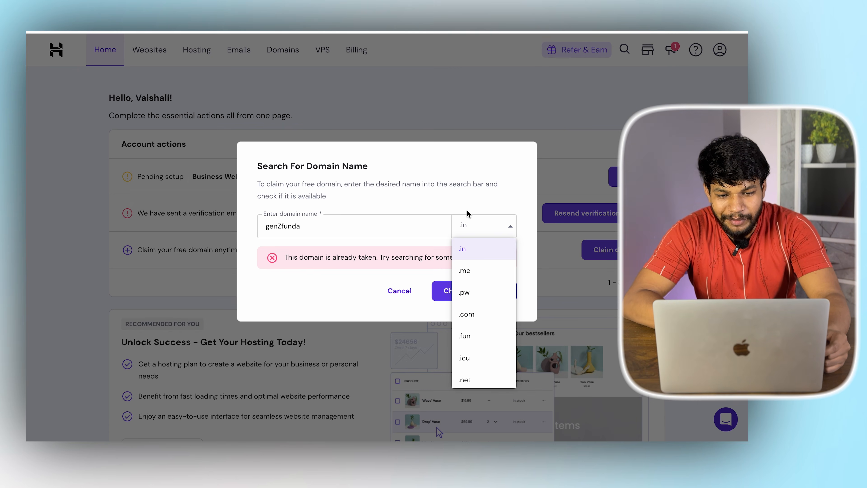
left_click(470, 215)
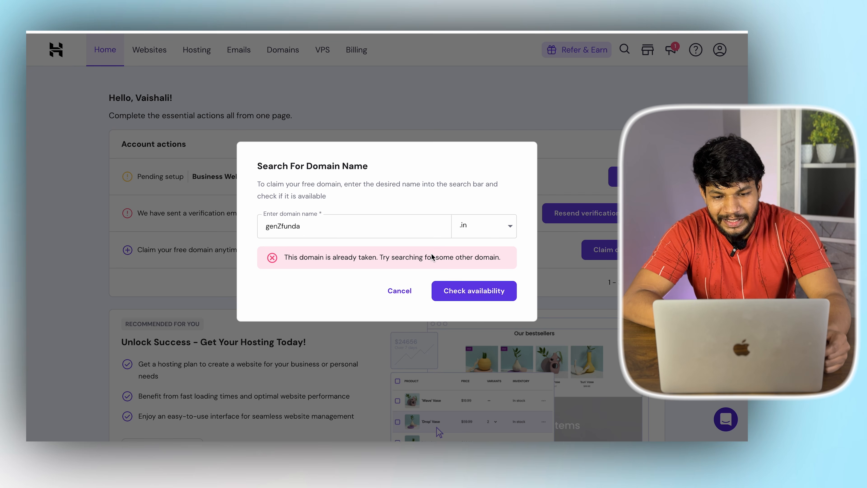
- Check and claim genzfunda.in as the free domain, with India and Company / Organization as its primary registration details
left_click(483, 293)
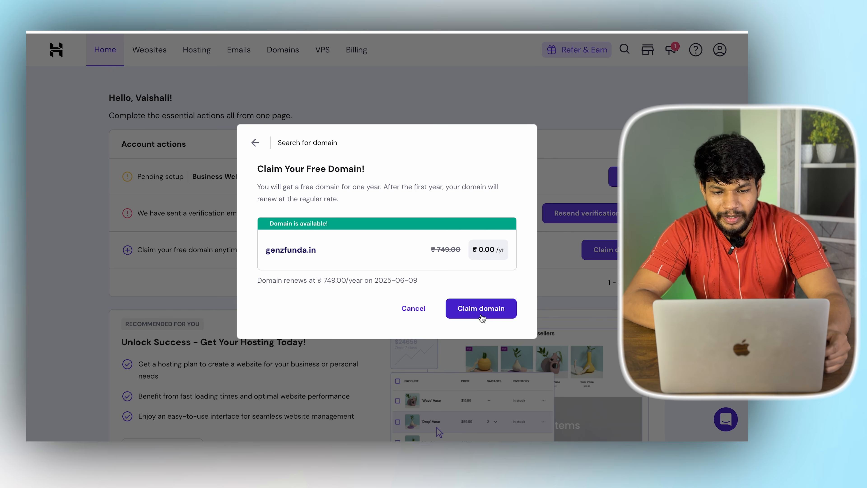
left_click(482, 316)
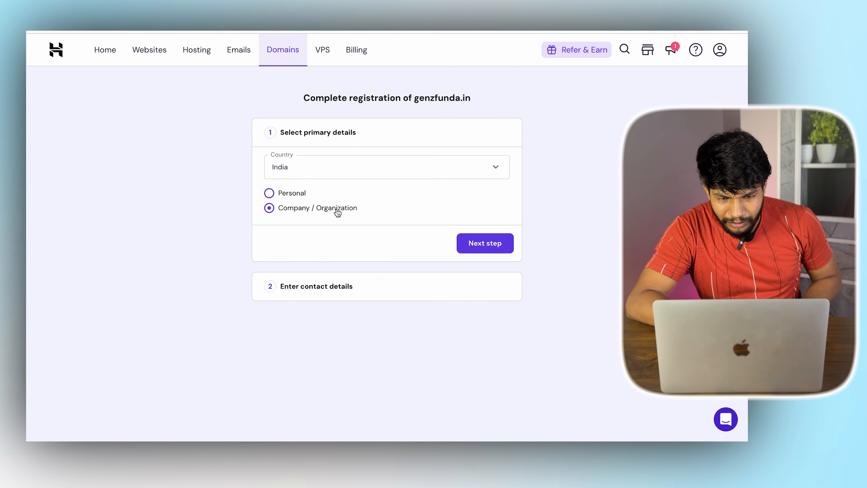
left_click(479, 244)
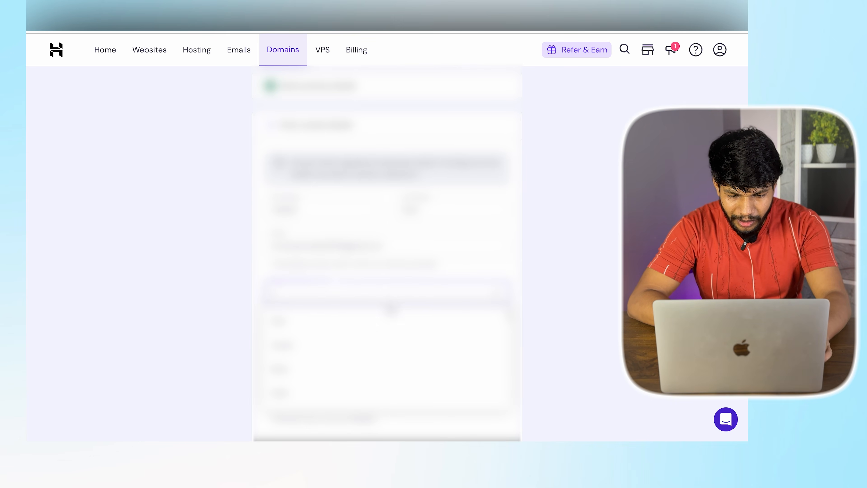
- Complete the domain registrant's contact details, then finish and confirm the registration
scroll(387, 253, "down", 3)
scroll(387, 253, "up", 2)
scroll(387, 252, "down", 2)
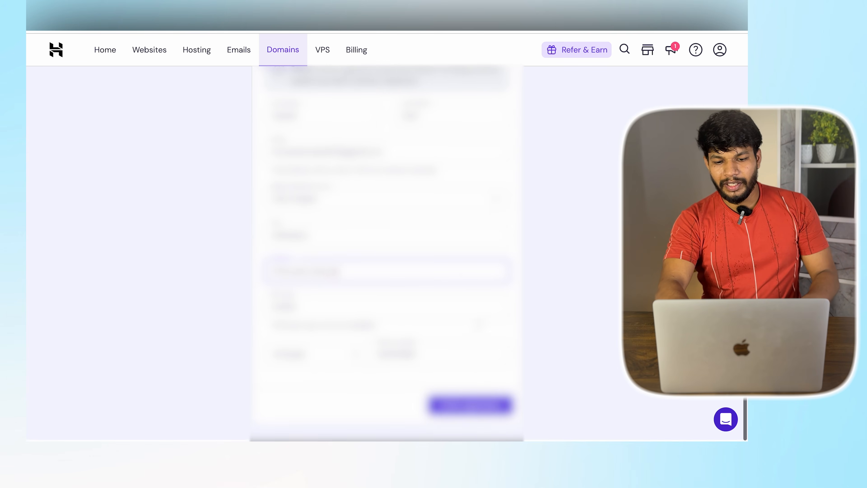
left_click(485, 409)
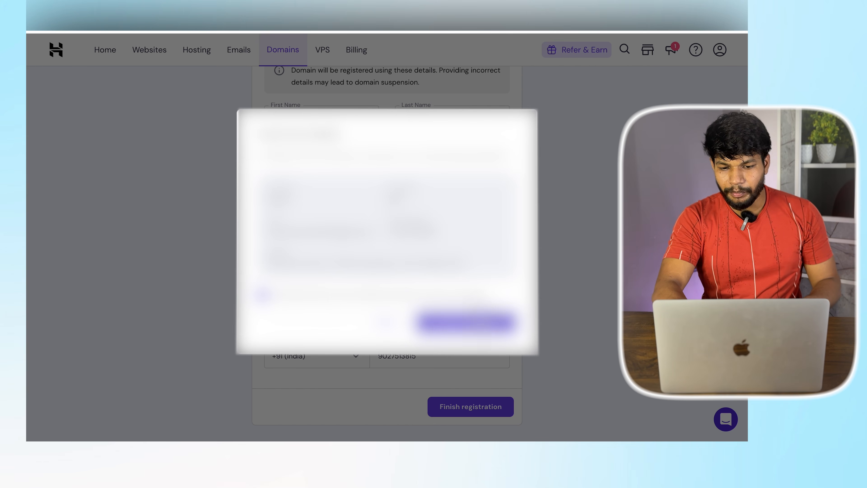
left_click(482, 322)
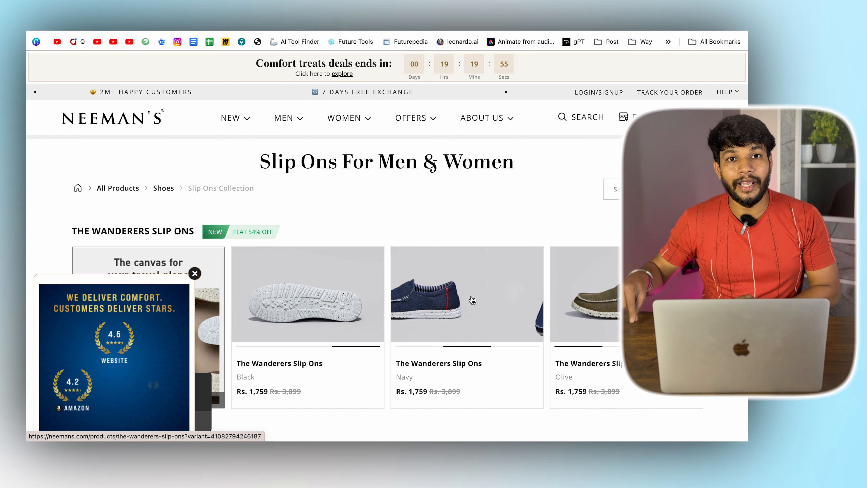
- Browse the slip-ons collection of the Neeman's online store as an example shop
scroll(472, 300, "down", 15)
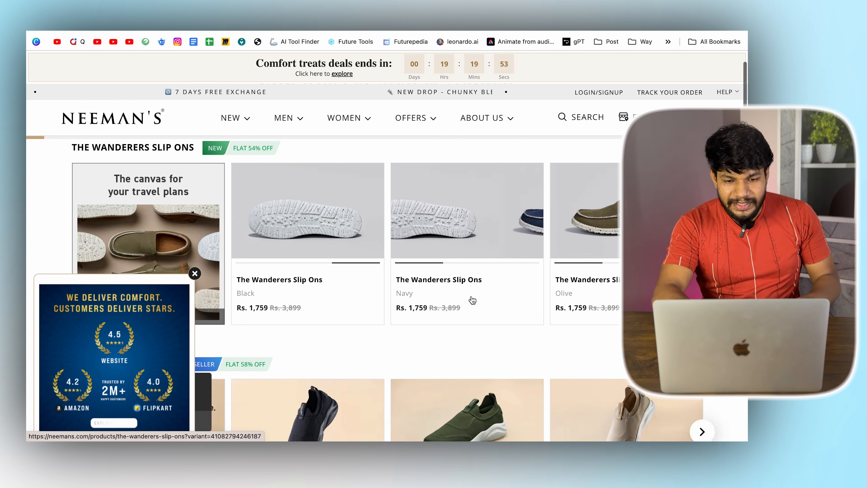
scroll(448, 214, "up", 20)
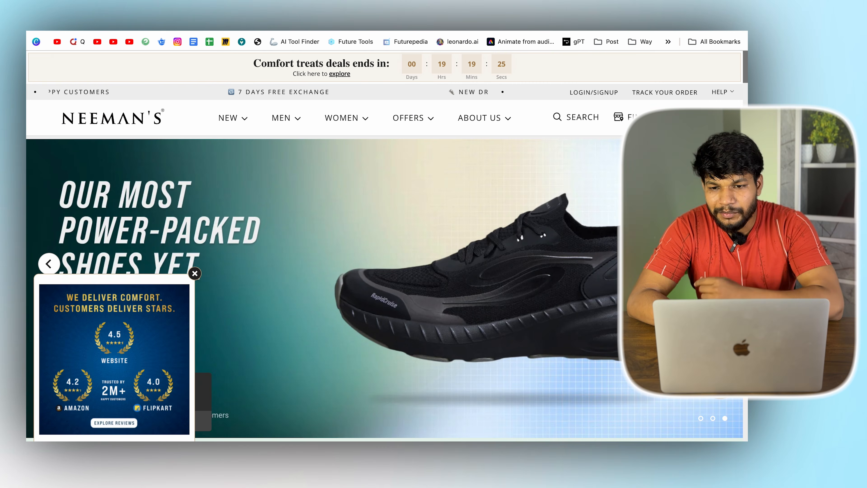
- Visit genzfunda.com in a new browser tab and compare it with the Neeman's store home page
key("super+t")
type("gen")
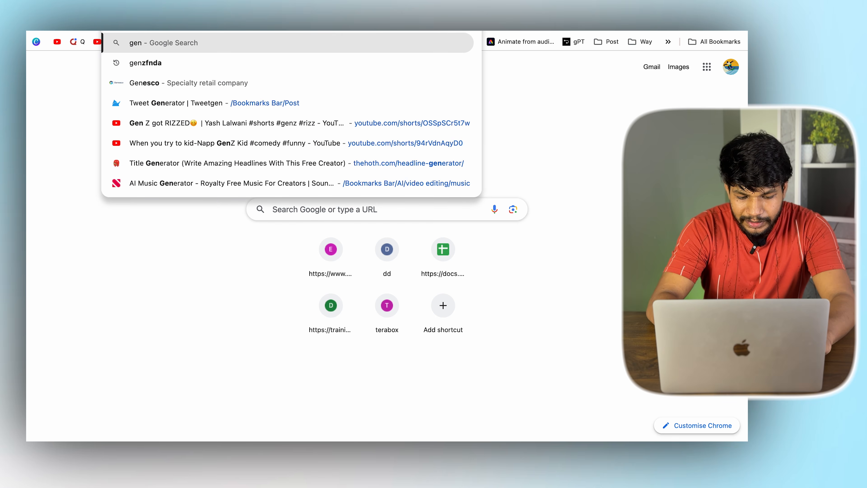
type("zfunda.")
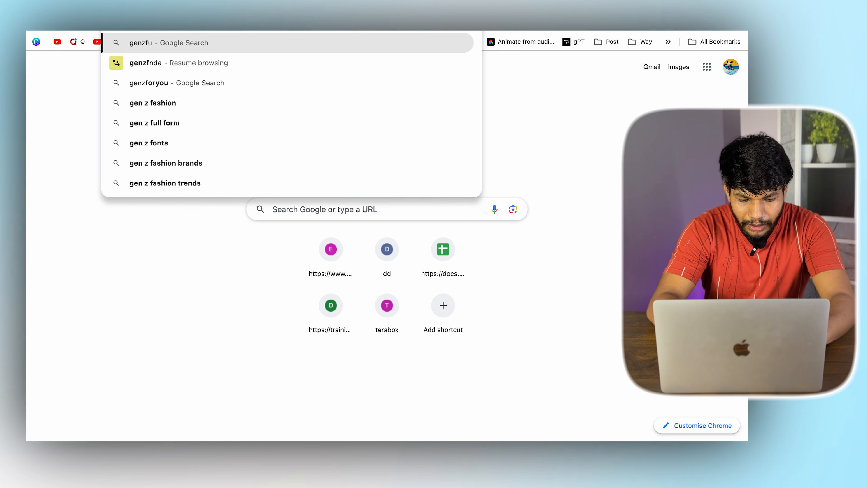
type("com")
key("Return")
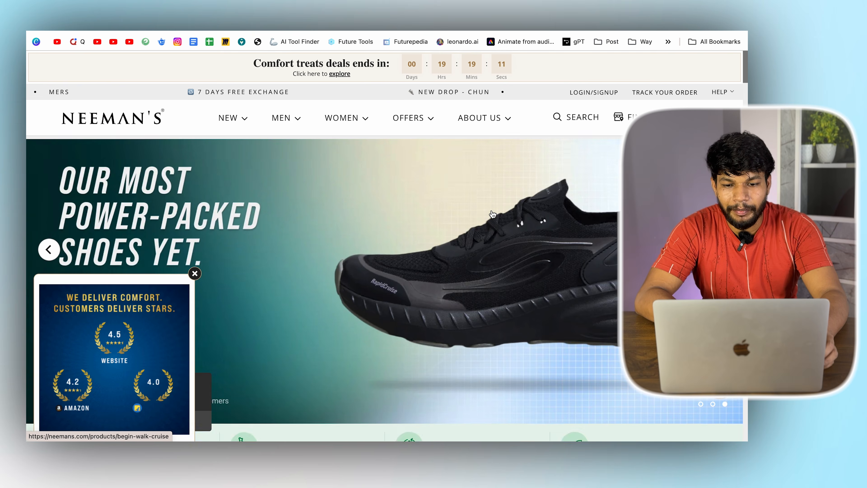
scroll(492, 217, "down", 5)
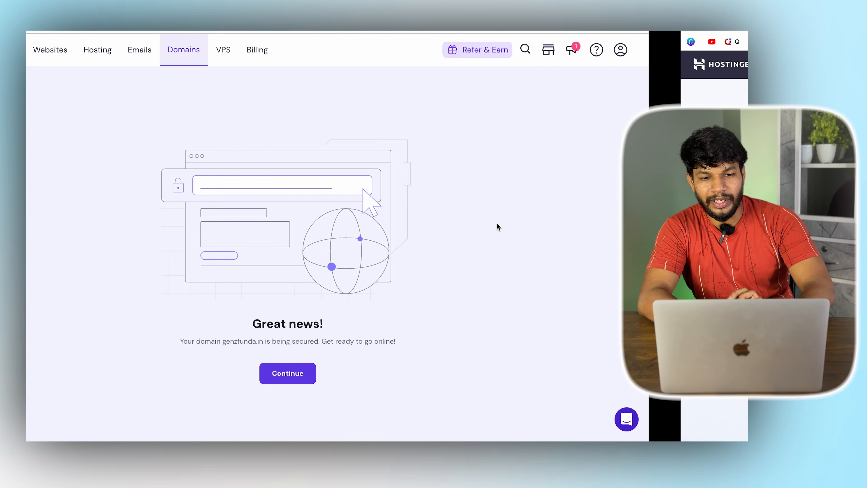
- Return to the Hostinger dashboard and check the Business Web Hosting subscription's duration in the billing overview
left_click(107, 55)
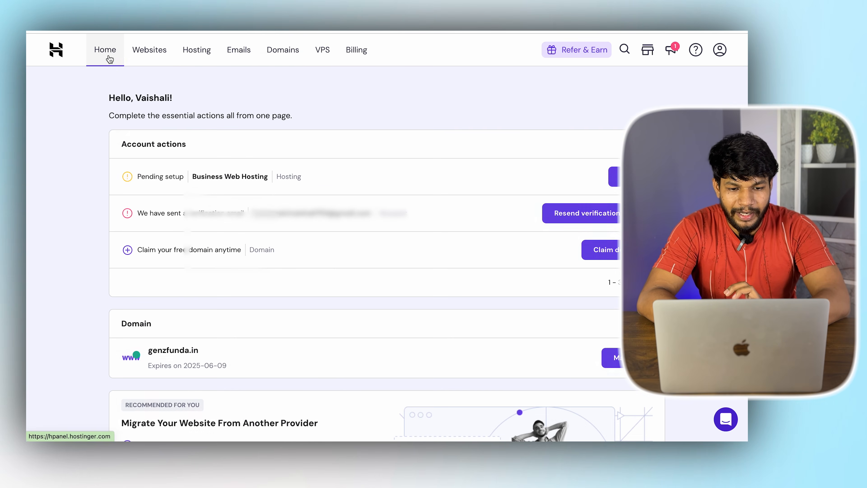
left_click(355, 51)
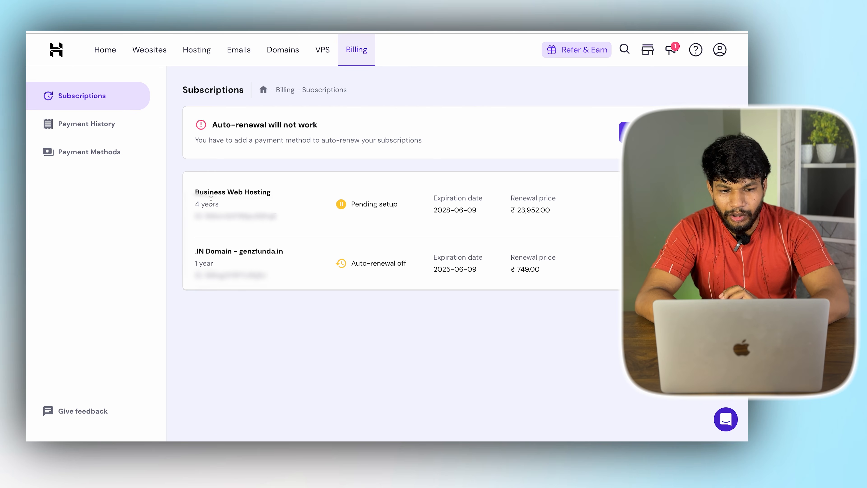
mouse_move(198, 197)
left_mouse_down()
mouse_move(247, 194)
mouse_move(208, 203)
left_mouse_up()
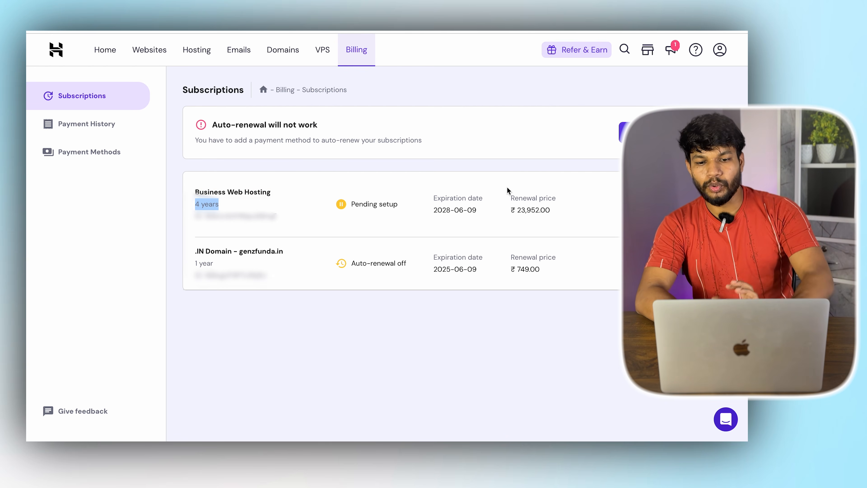